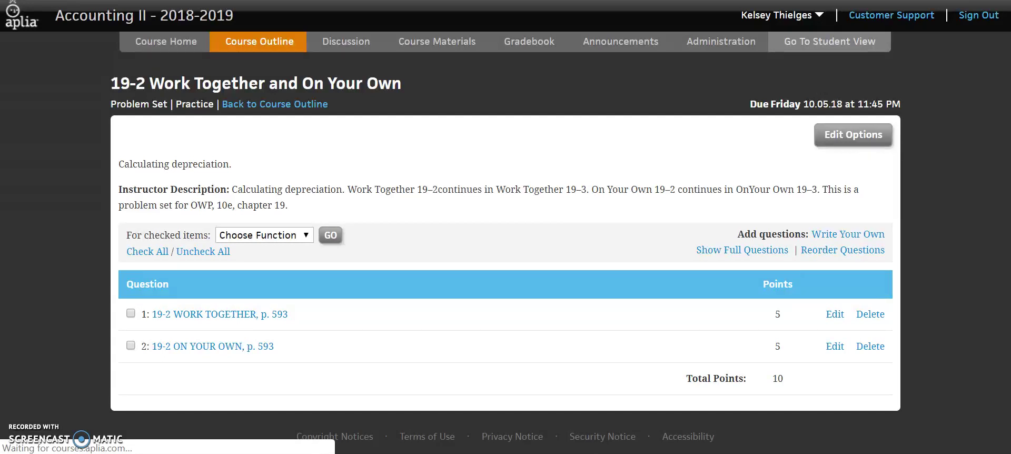
Open the '19-2 Work Together, p. 593' question and pin its transactions panel open
click(228, 316)
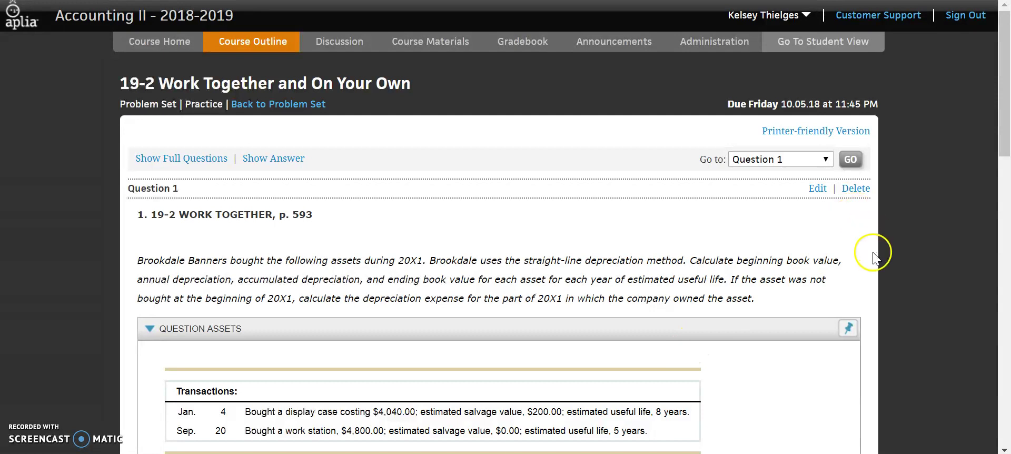
click(847, 329)
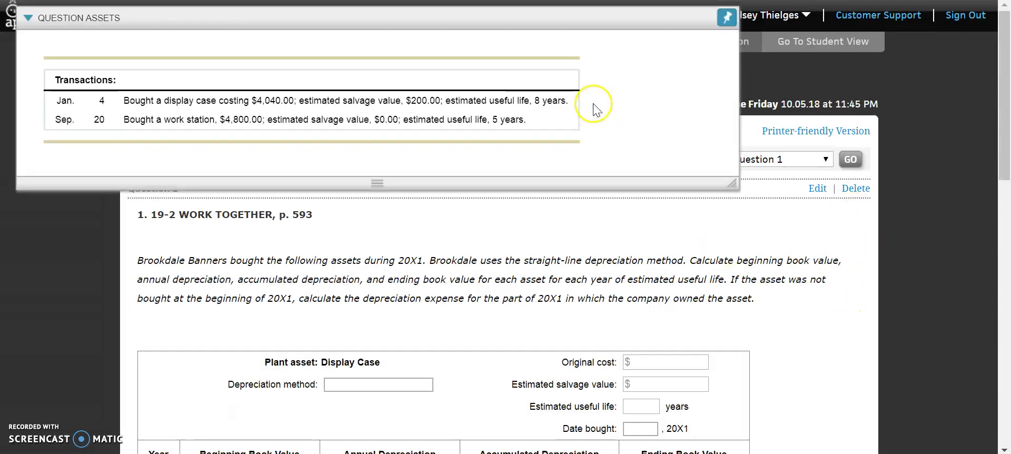
Drag the transactions panel aside, unpin it, and scroll down to the blank Display Case schedule
drag(428, 9, 539, 138)
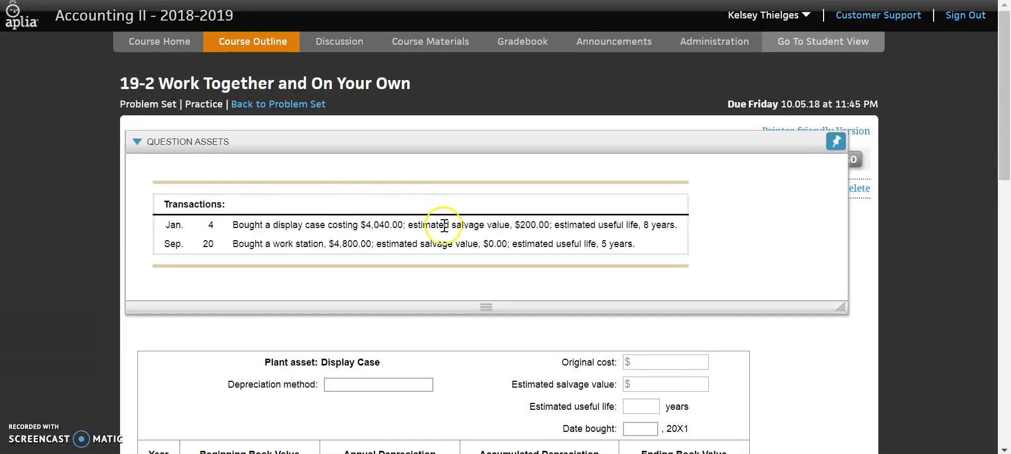
scroll(784, 344, down, 1)
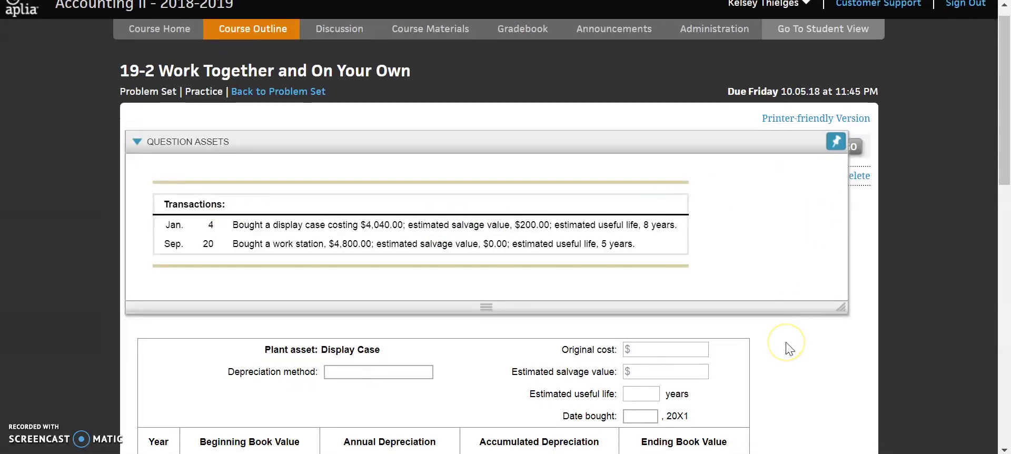
click(835, 141)
scroll(814, 194, down, 8)
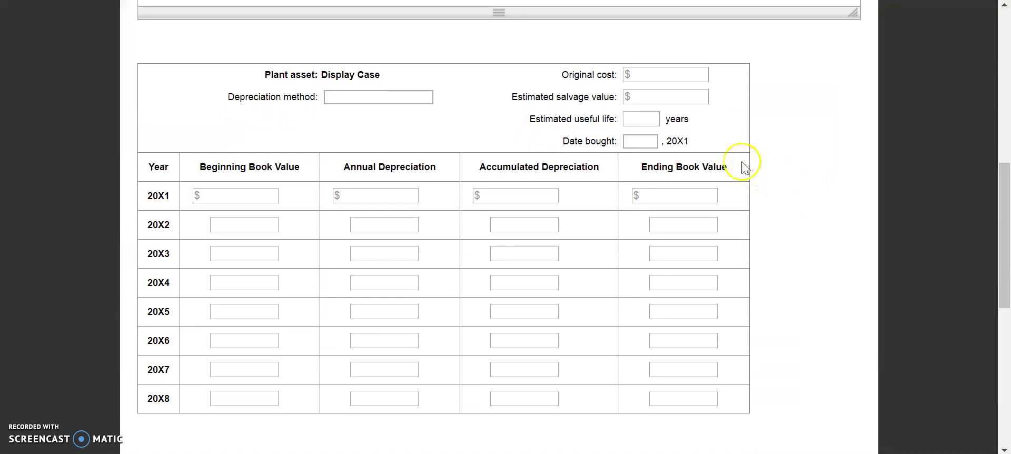
Enter Straight-Line as the depreciation method and 4040 as the original cost
click(368, 96)
text(Straight-Line)
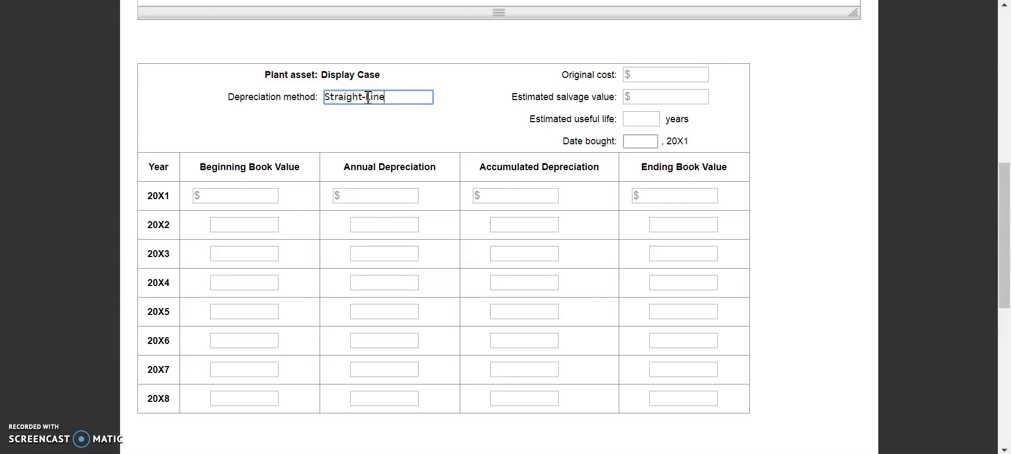
click(658, 75)
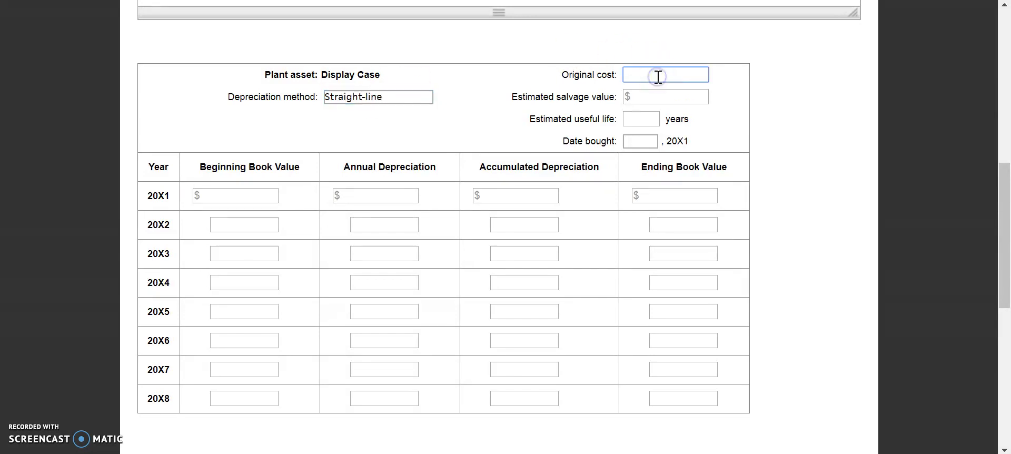
text(4040)
key(Tab)
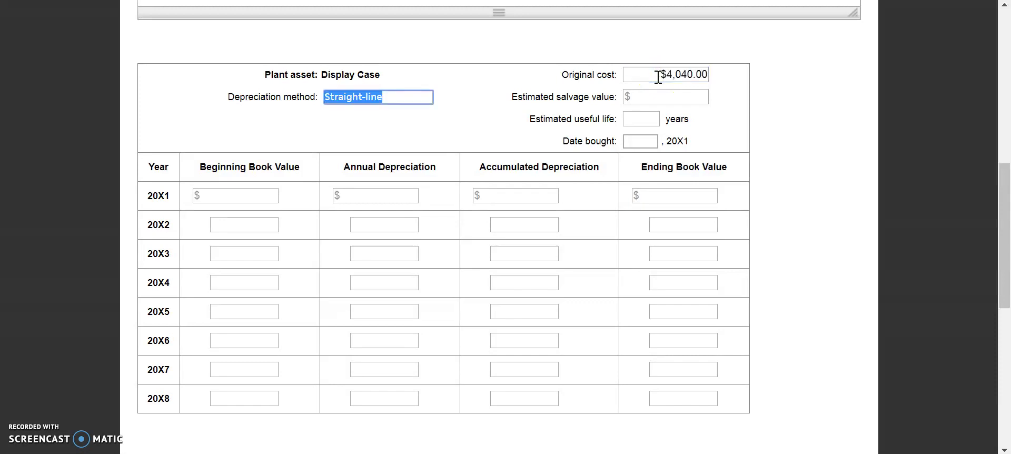
Enter a 200 salvage value, an 8-year useful life and a Jan. 4 purchase date
key(Tab)
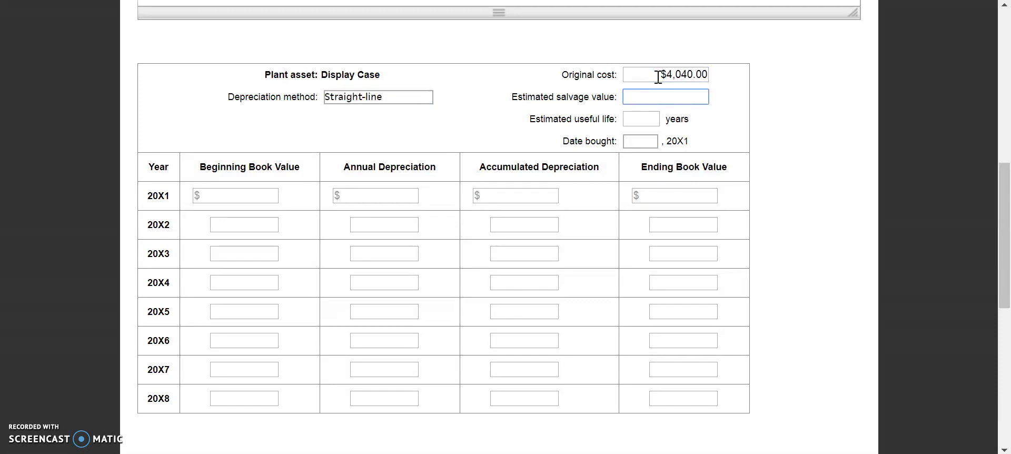
text(200)
key(Tab)
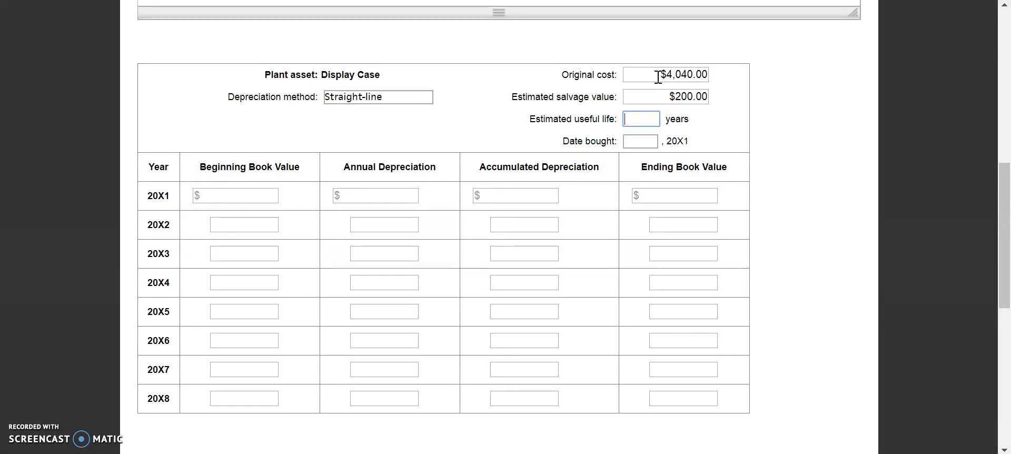
text(8)
key(Tab)
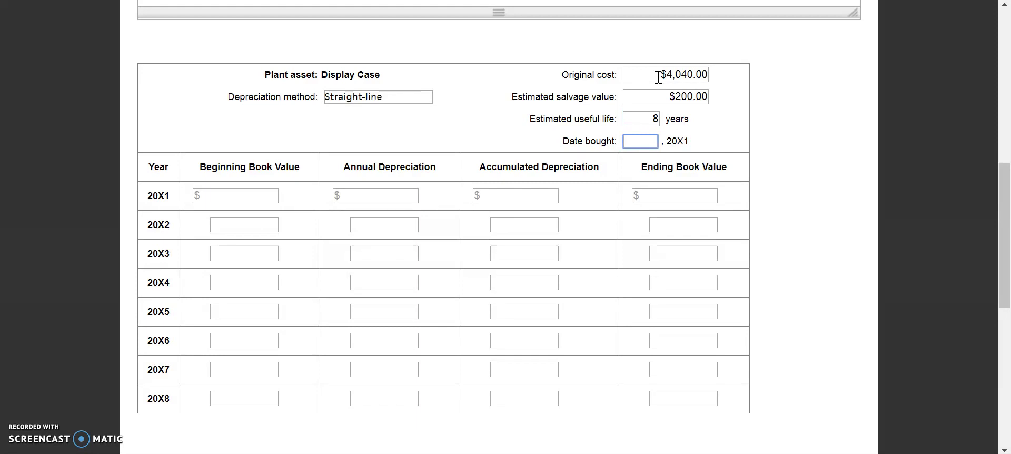
text(Jan. 4)
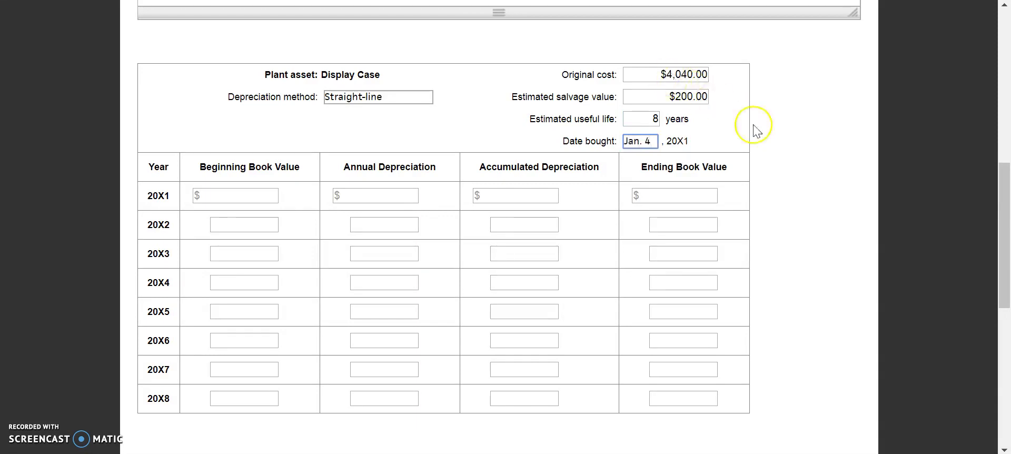
click(805, 201)
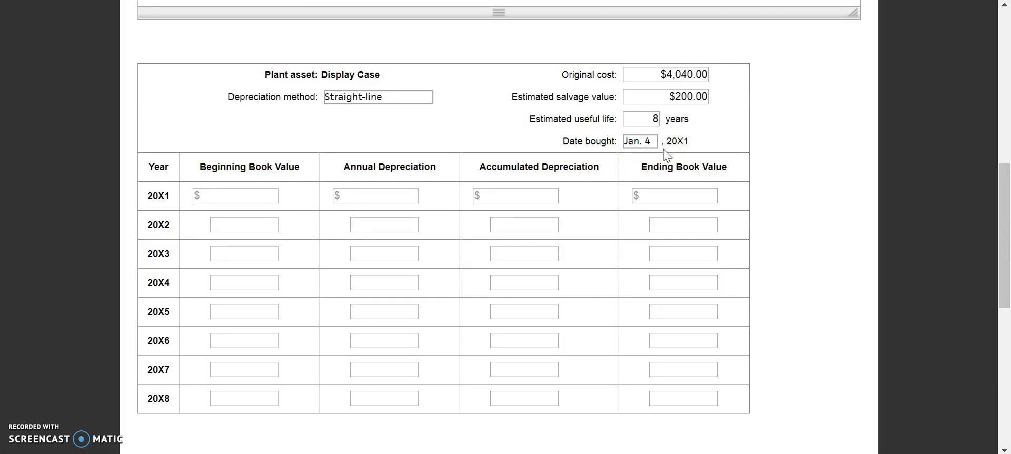
Enter 4,040 as the 20X1 beginning book value
scroll(664, 155, up, 3)
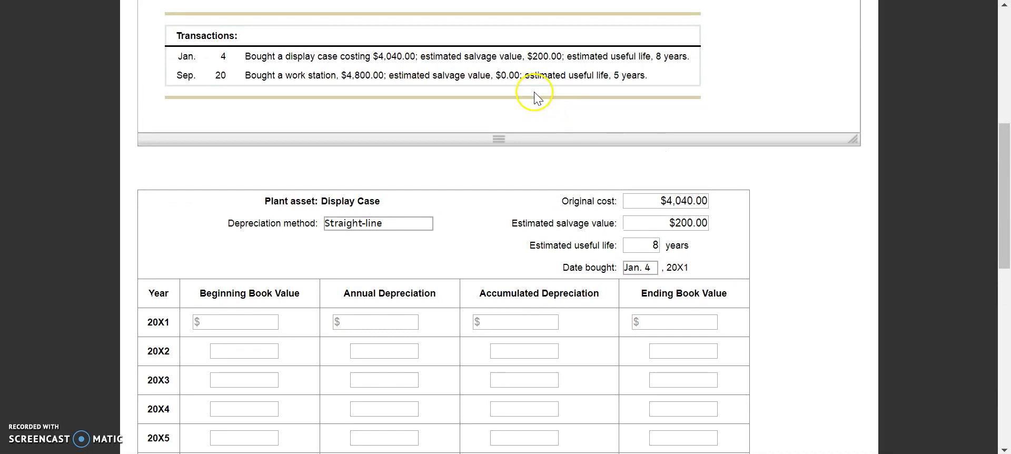
scroll(750, 188, down, 2)
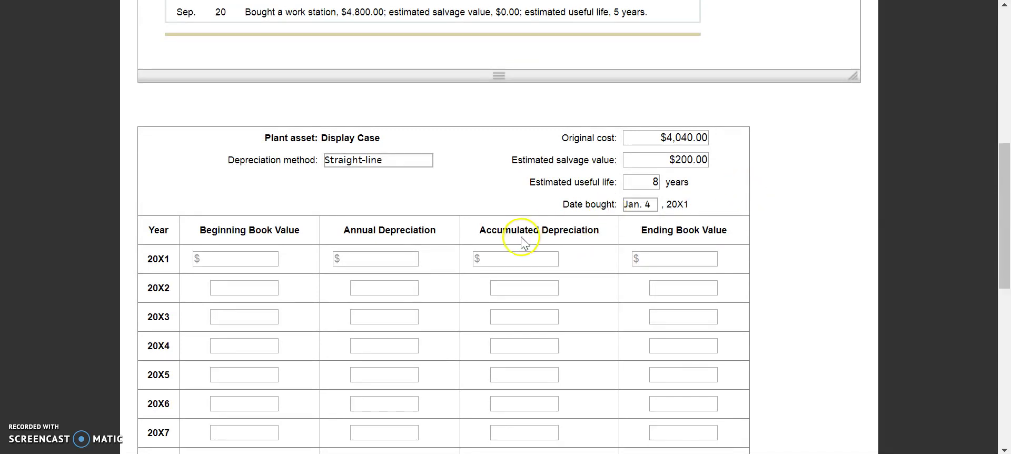
click(225, 261)
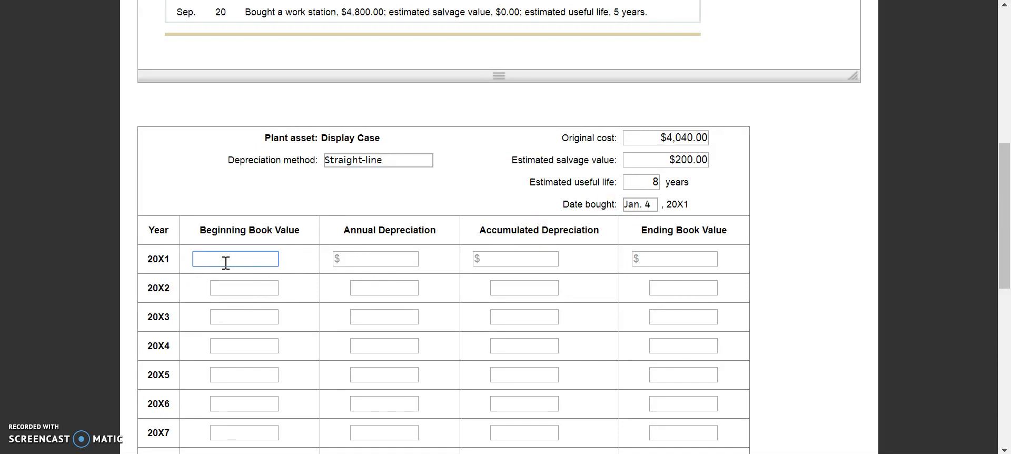
text(4,04)
text(040)
key(Tab)
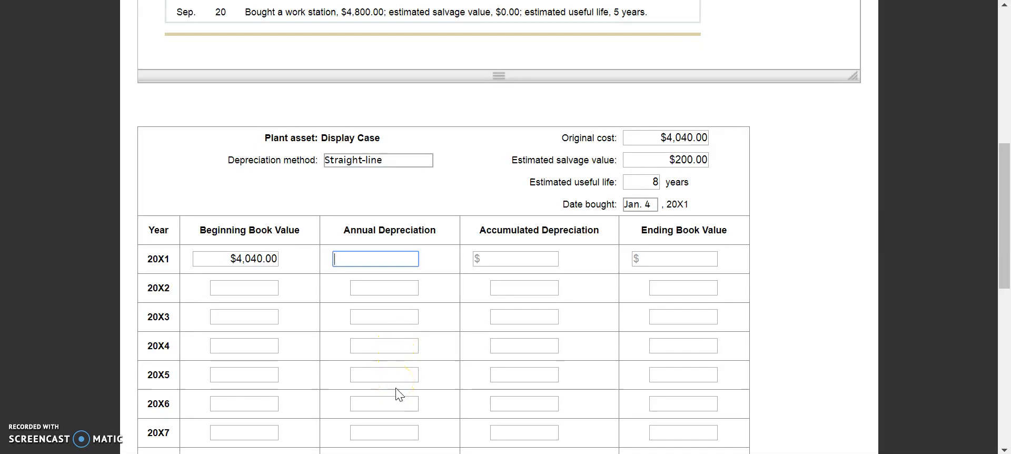
Enter 480.00 as the 20X1 annual depreciation
click(403, 252)
click(407, 246)
text(480.00)
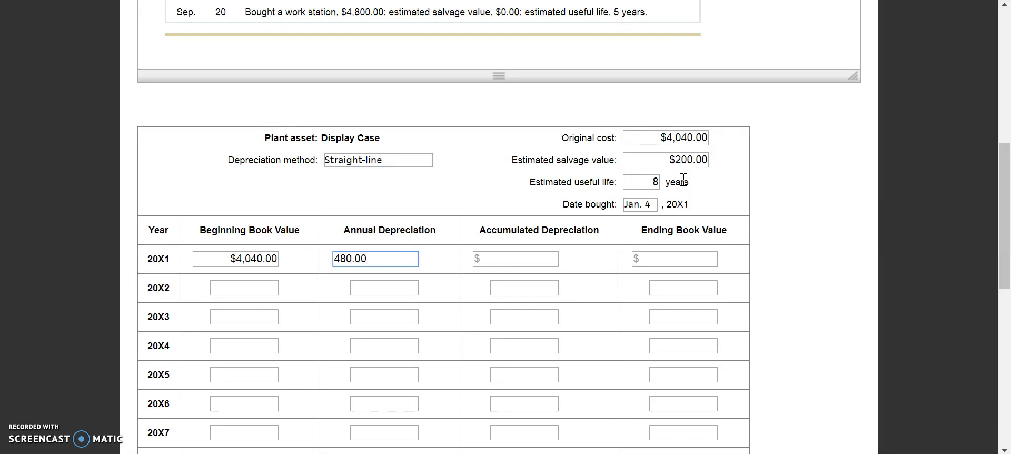
key(Tab)
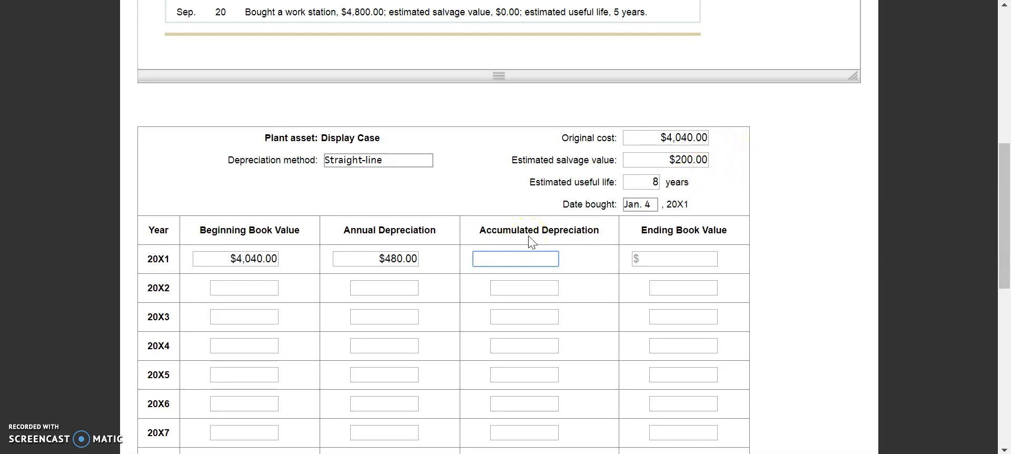
Confirm 480 accumulated depreciation and enter 3560 as the 20X1 ending book value
click(538, 260)
key(Tab)
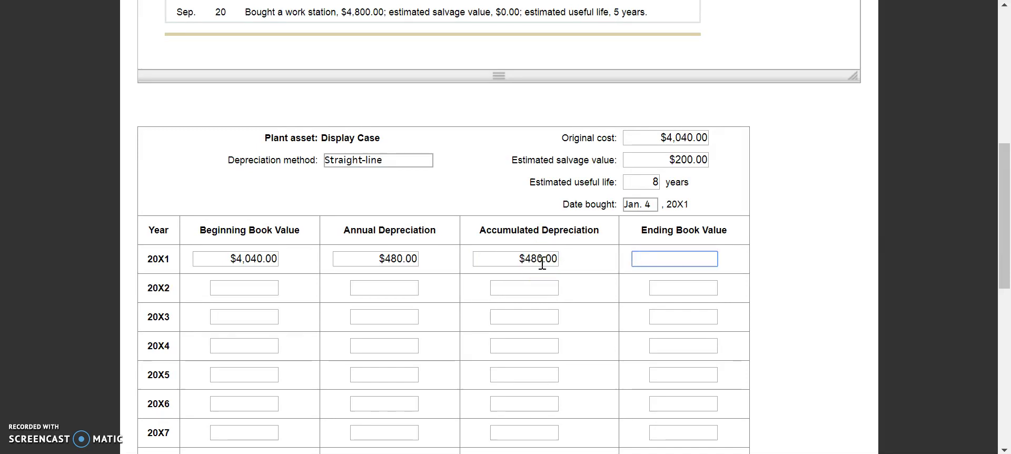
click(675, 256)
text(3560)
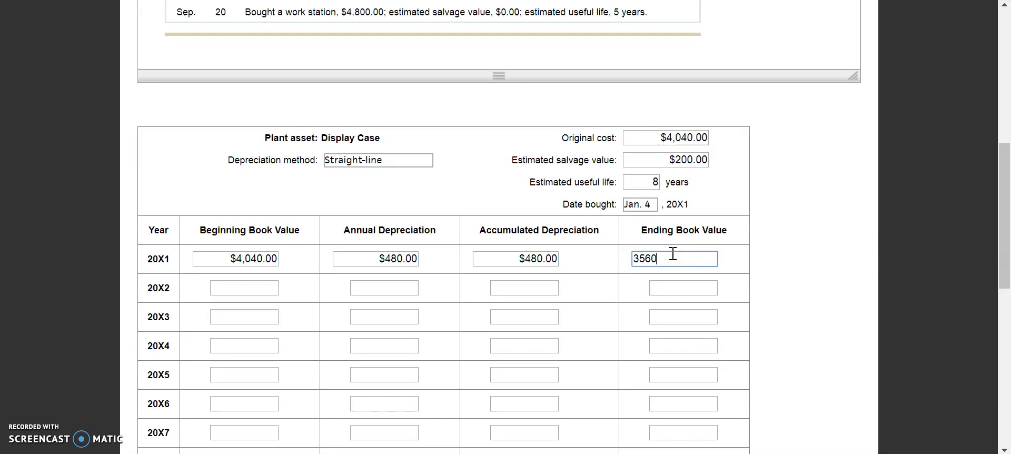
click(735, 267)
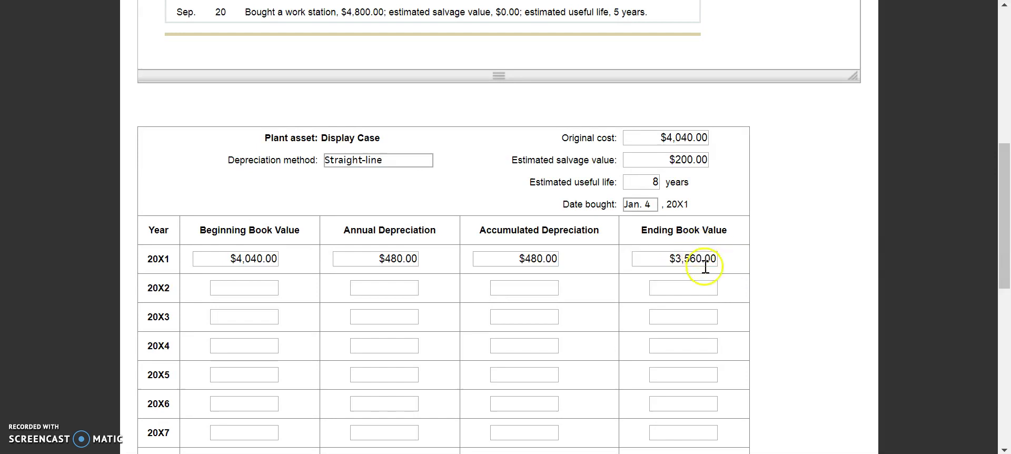
click(268, 287)
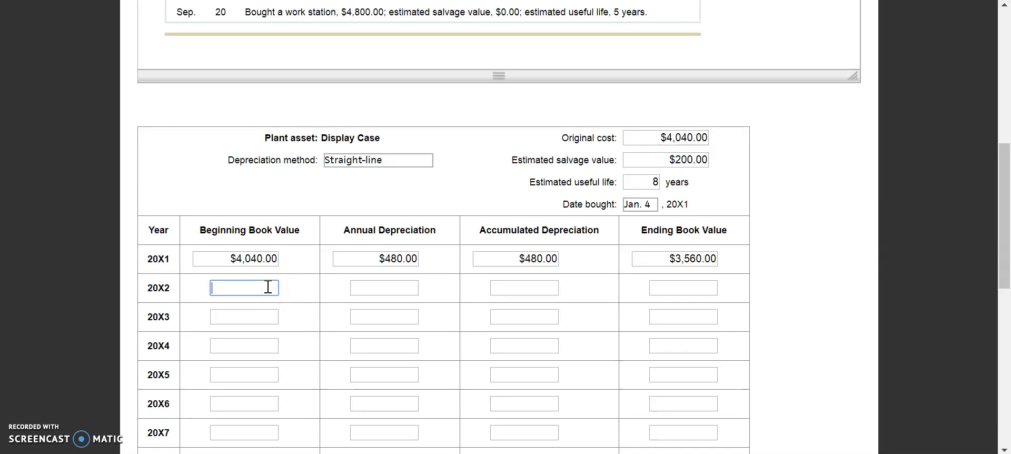
Enter 3560 beginning value, 480 depreciation, 960 accumulated and 3080 ending value for 20X2
text(3560)
key(Tab)
text(480)
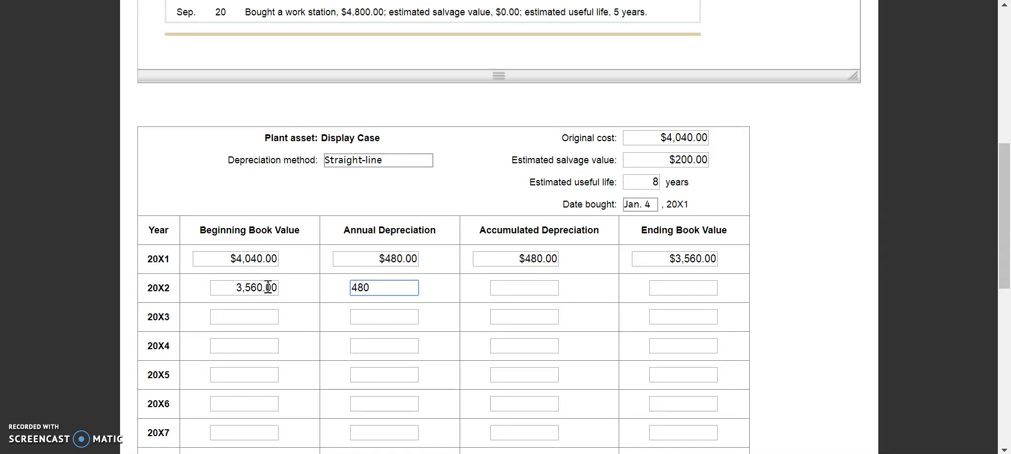
key(Tab)
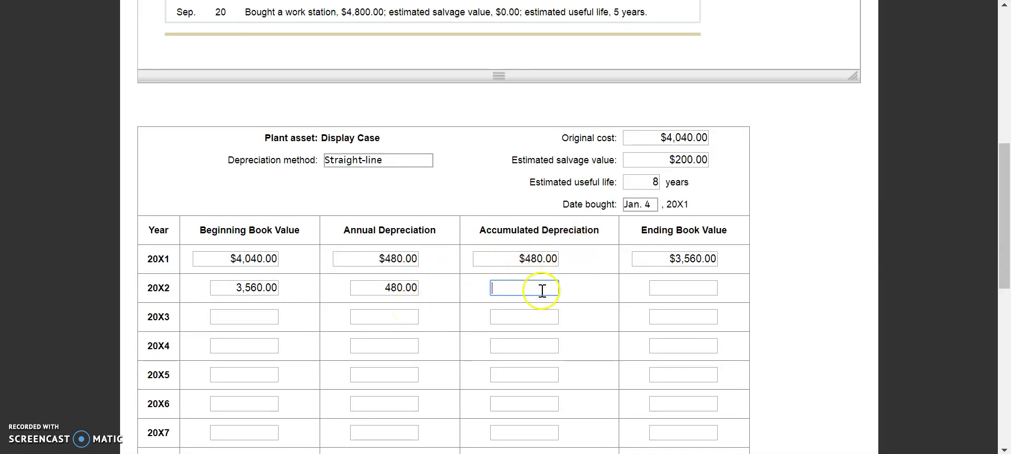
text(960)
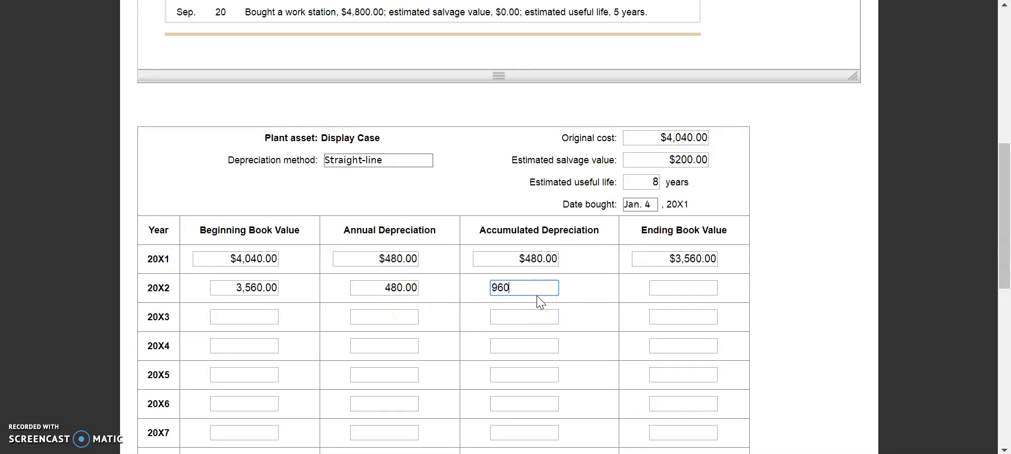
key(Tab)
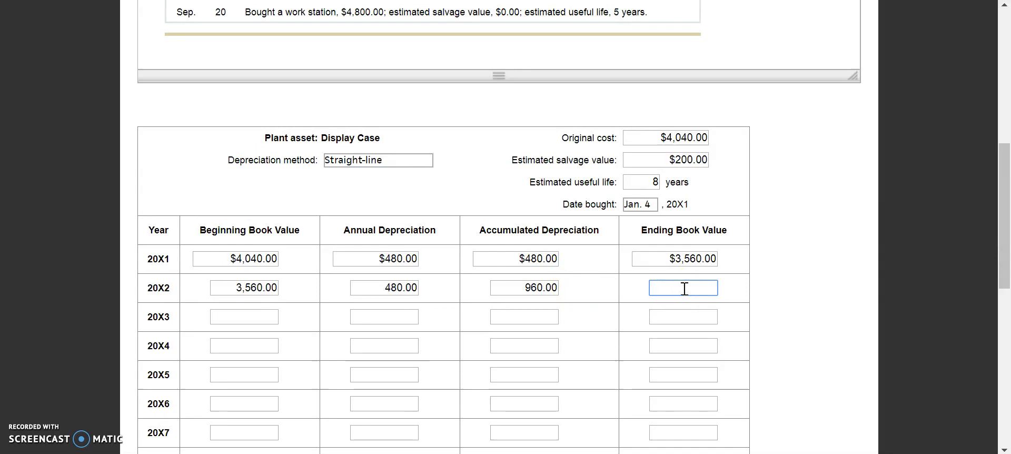
text(3080)
click(746, 310)
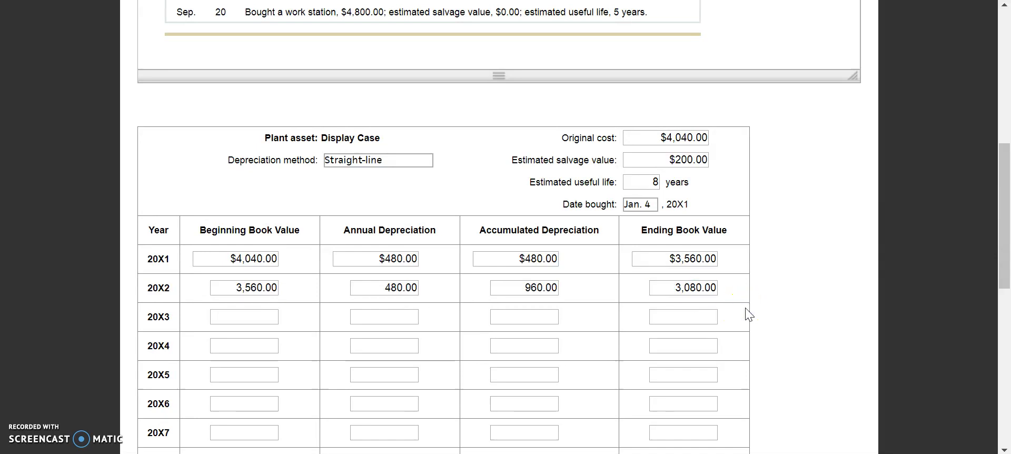
Fill the 20X3 row with 3,080 beginning, 480 depreciation, 1440 accumulated and 2600 ending
click(267, 312)
text(3,08)
text(08)
key(Tab)
text(480)
key(Tab)
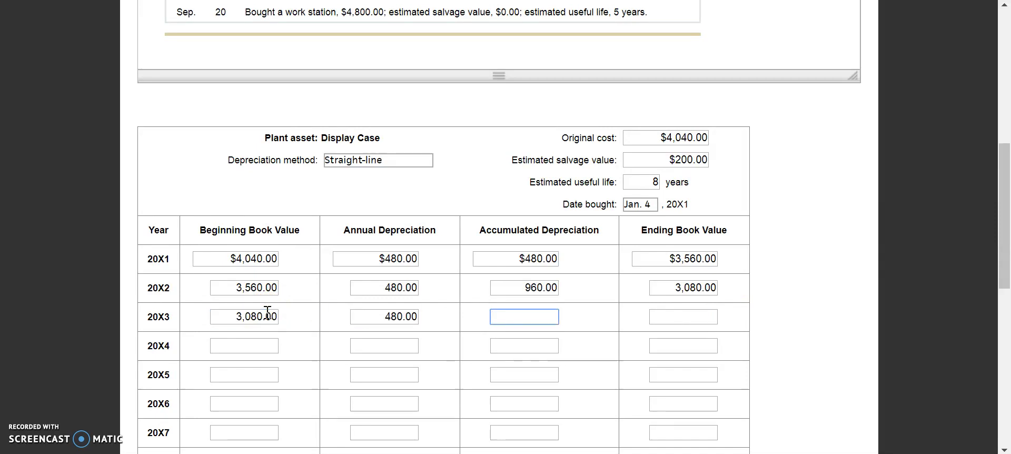
text(1440)
key(Tab)
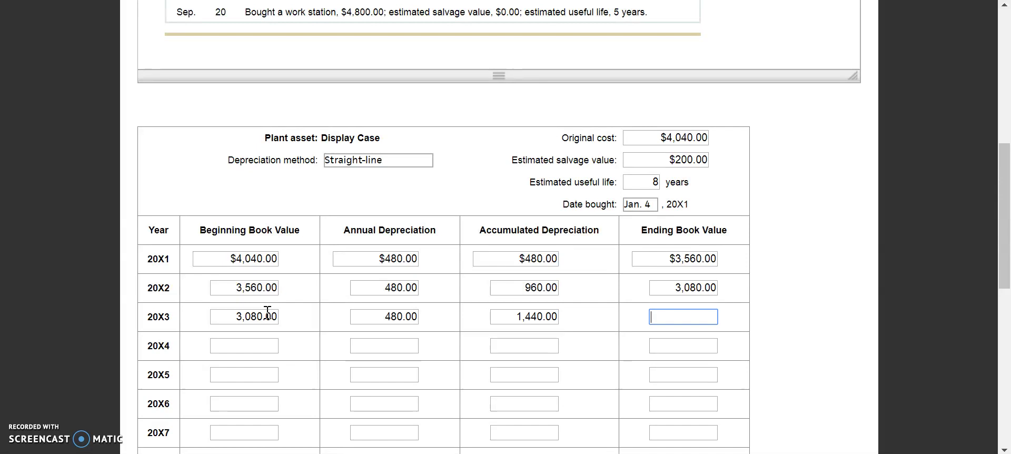
text(2600)
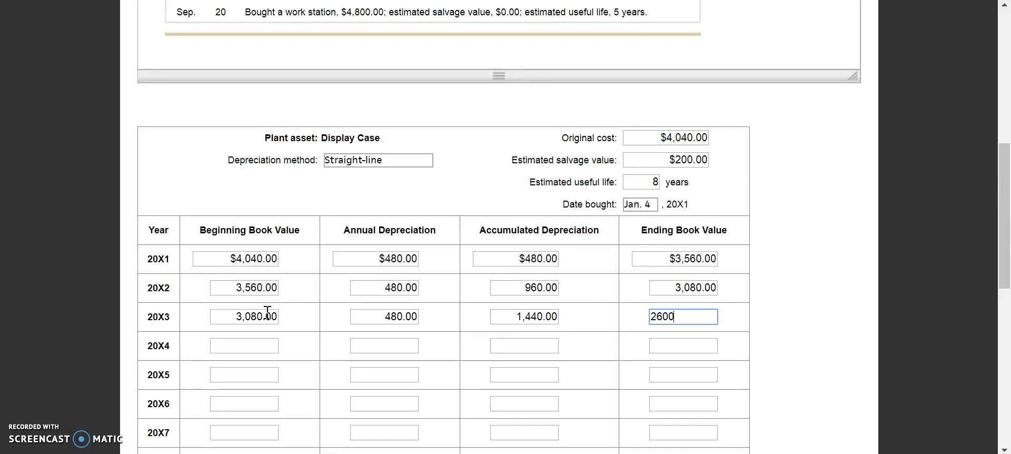
key(Tab)
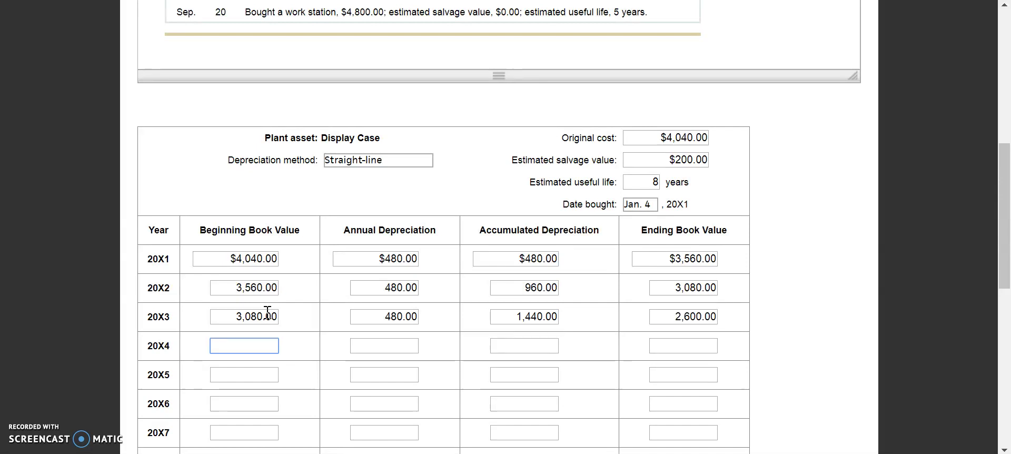
Fill the 20X4 row with 2600 beginning, 480 depreciation, 1920 accumulated and 2120 ending
text(2600)
key(Tab)
text(480)
key(Tab)
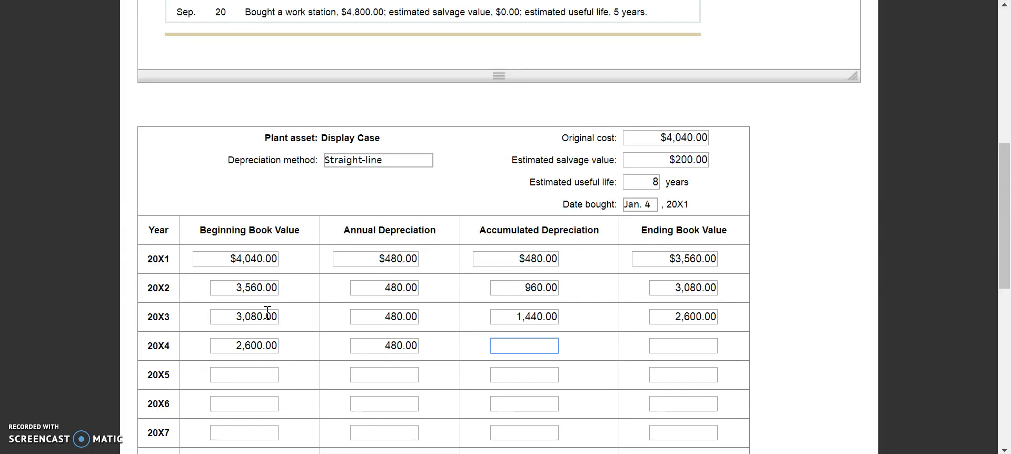
text(1920)
key(Tab)
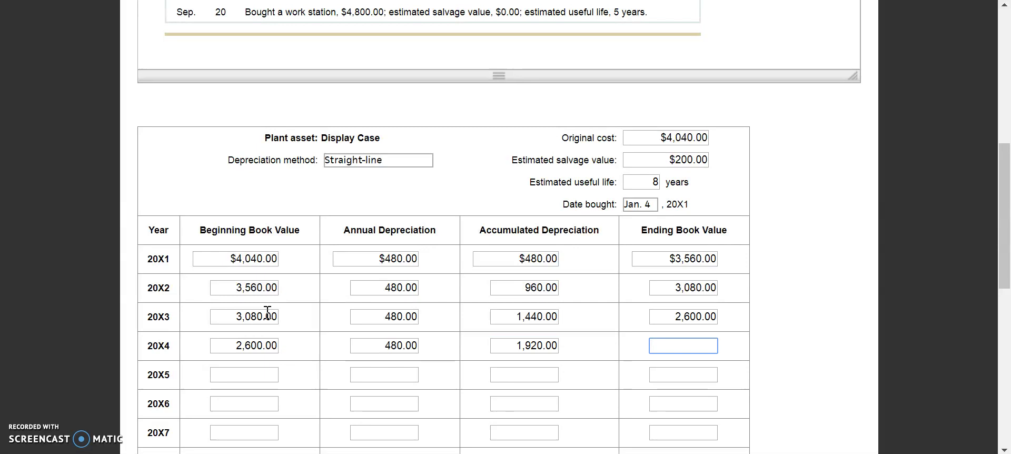
text(2120)
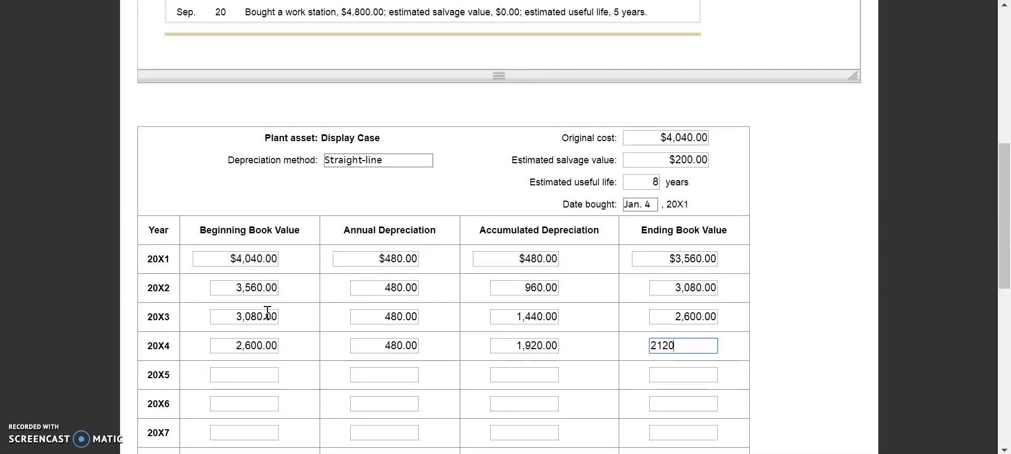